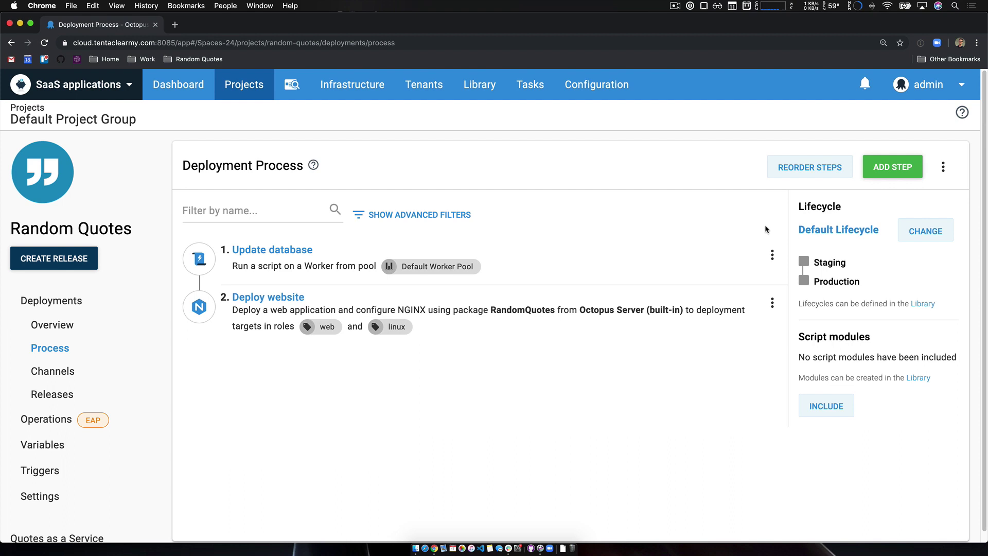
Open the Deploy website step of the deployment process and review the target files under JSON Configuration Variables
left_click(289, 305)
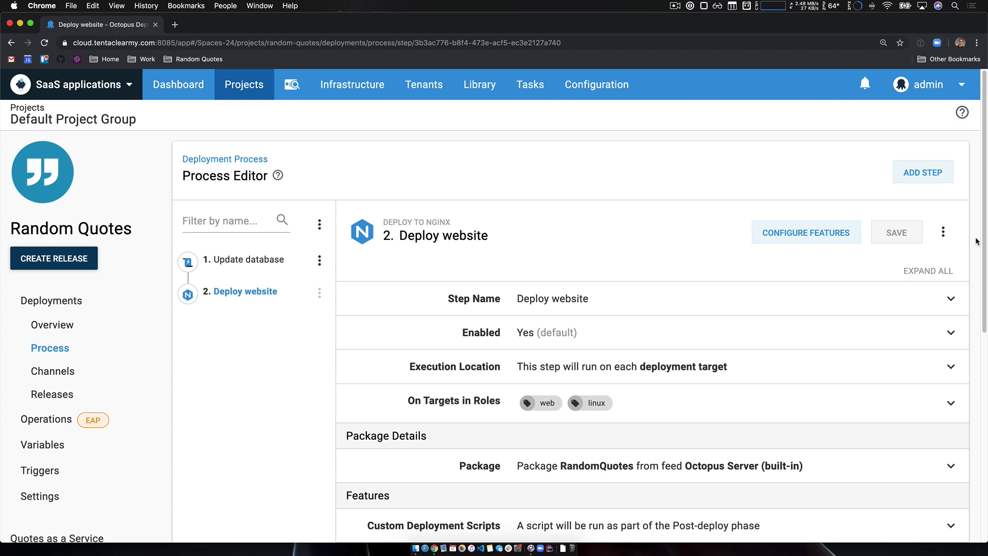
scroll(976, 247, "down", 3)
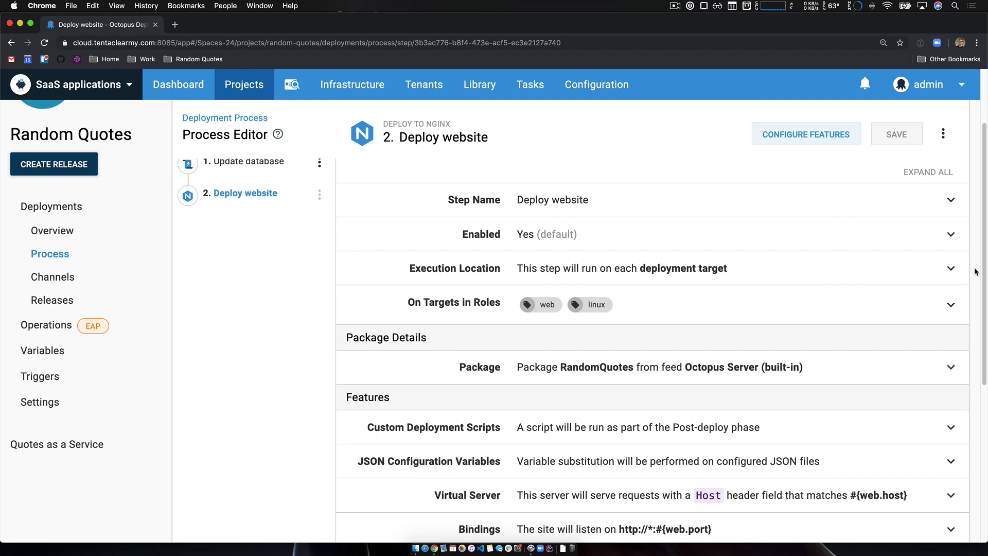
left_click_drag(978, 280, 981, 331)
scroll(980, 331, "down", 2)
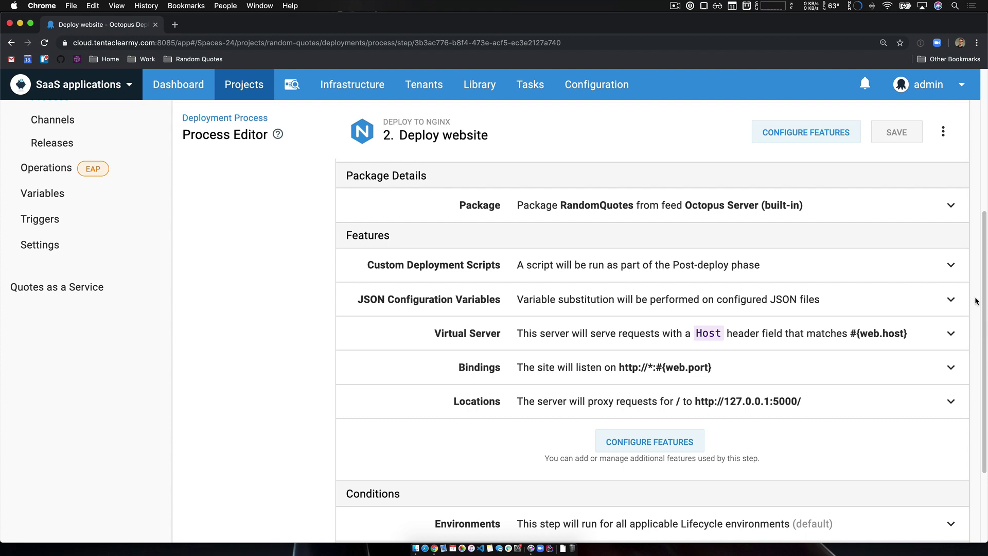
left_click(951, 299)
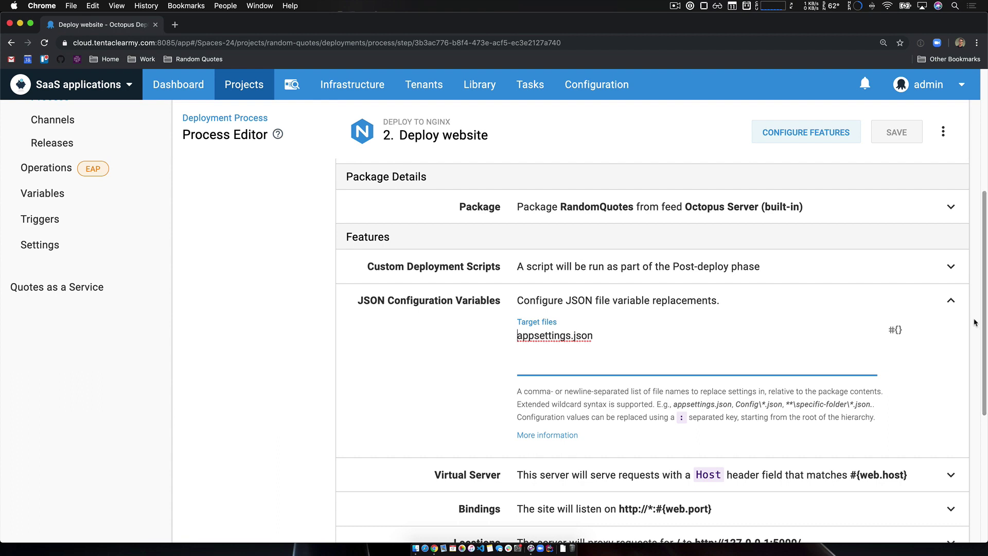
left_click(951, 301)
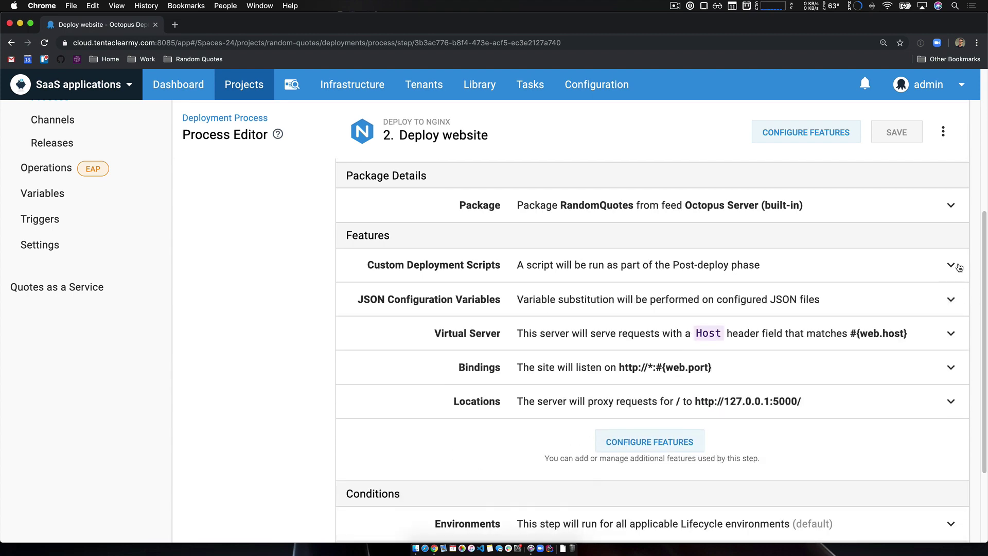
Review the Bash post-deployment script in the Deploy website step's Custom Deployment Scripts, and collapse that section
left_click(958, 267)
scroll(922, 288, "down", 10)
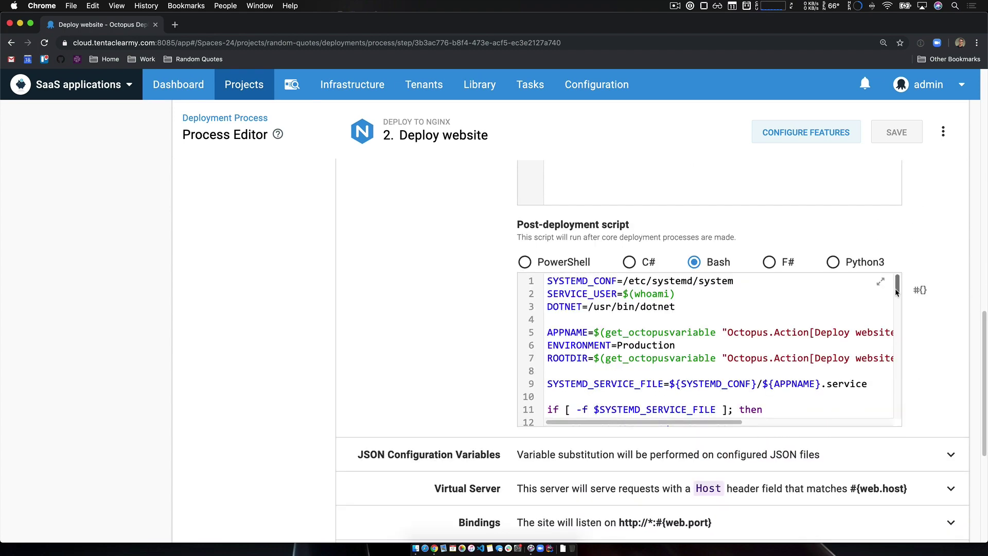
mouse_move(896, 288)
left_mouse_down()
mouse_move(902, 419)
mouse_move(892, 278)
left_mouse_up()
scroll(946, 338, "up", 10)
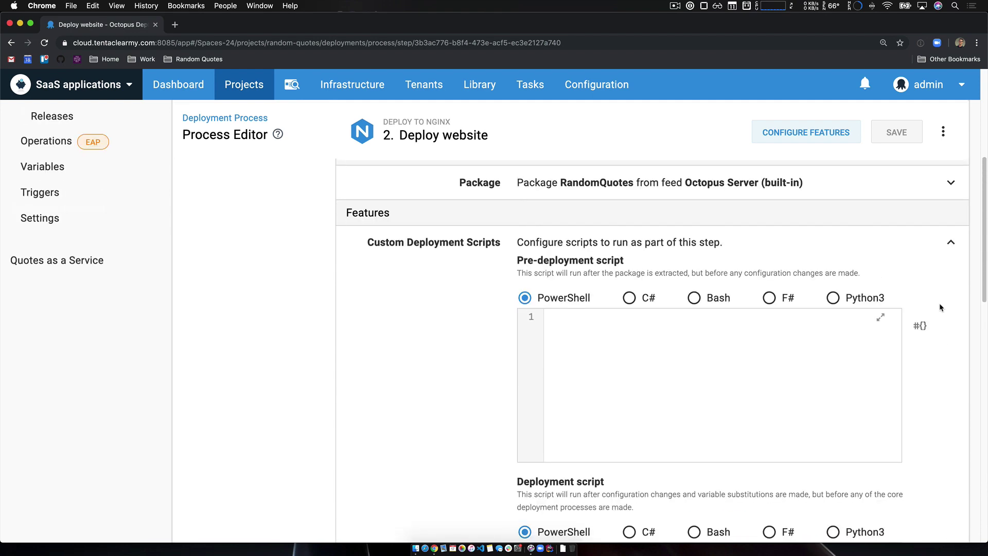
left_click(951, 243)
Review the NGINX virtual server host name and the bindings of the Deploy website step, collapsing each section again
scroll(946, 309, "down", 5)
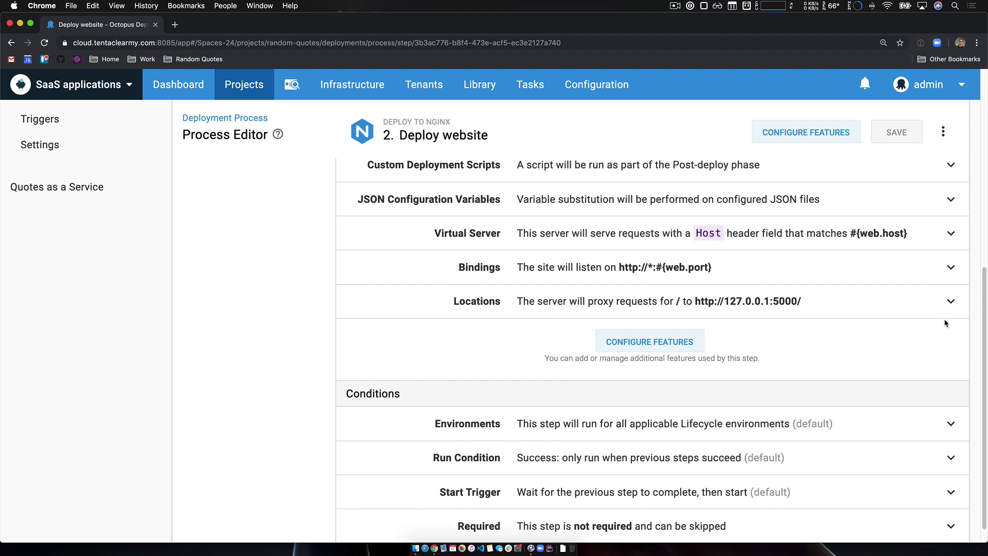
left_click(805, 244)
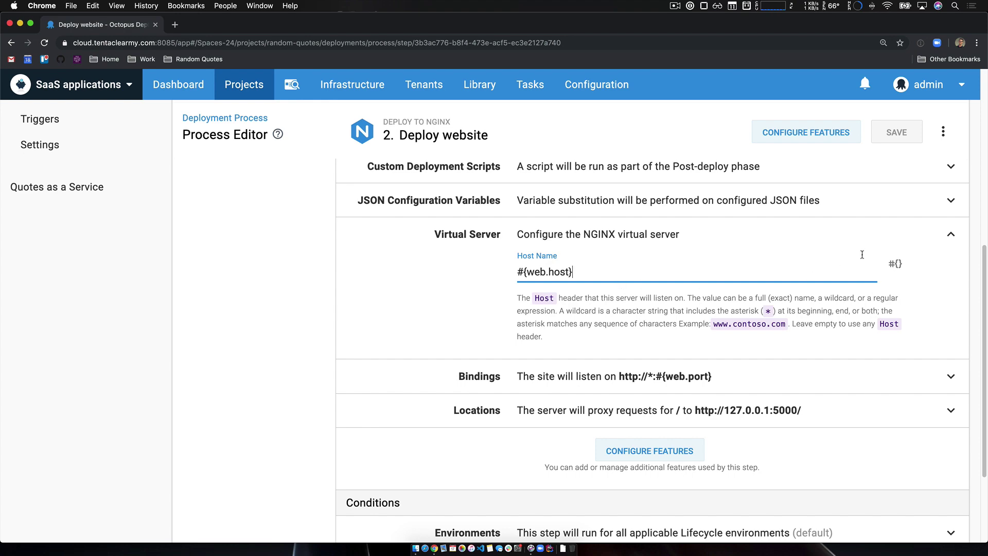
left_click(949, 235)
left_click(951, 267)
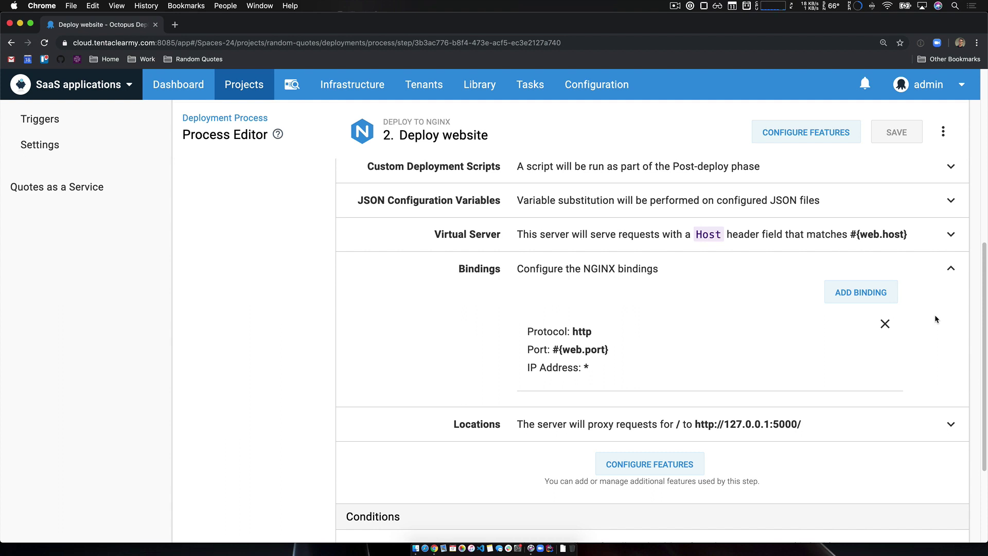
left_click(950, 268)
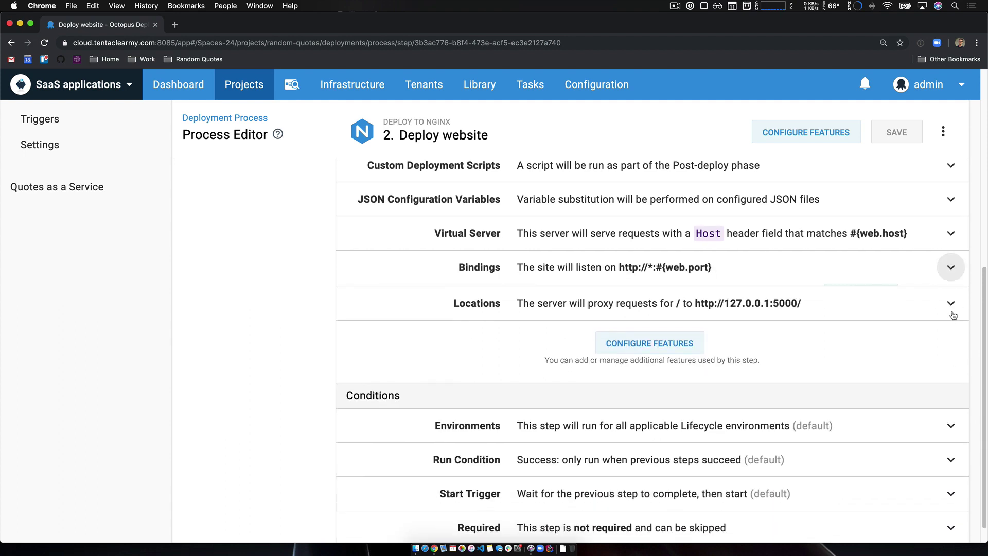
Inspect the reverse proxy settings of the / location in the Deploy website step and close its dialog
left_click(951, 303)
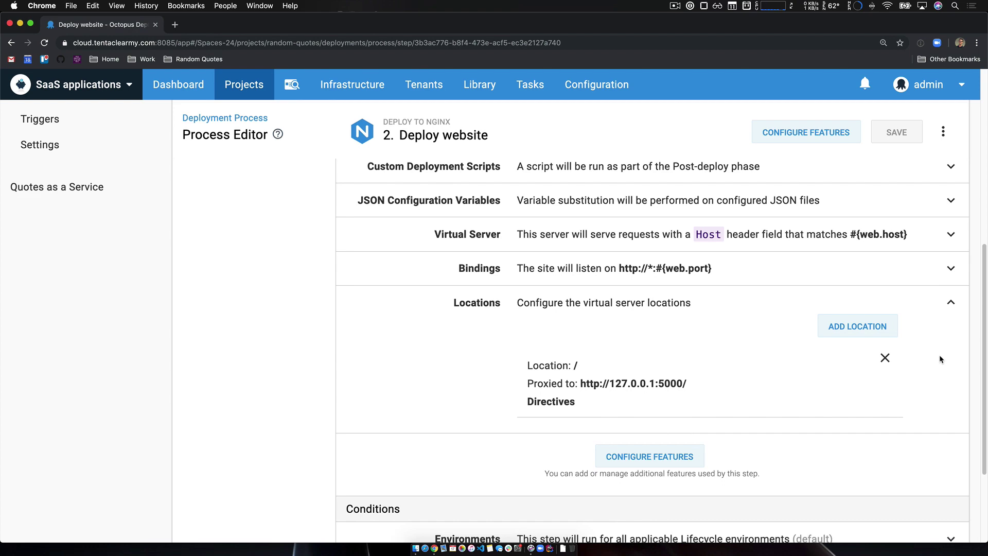
left_click(604, 388)
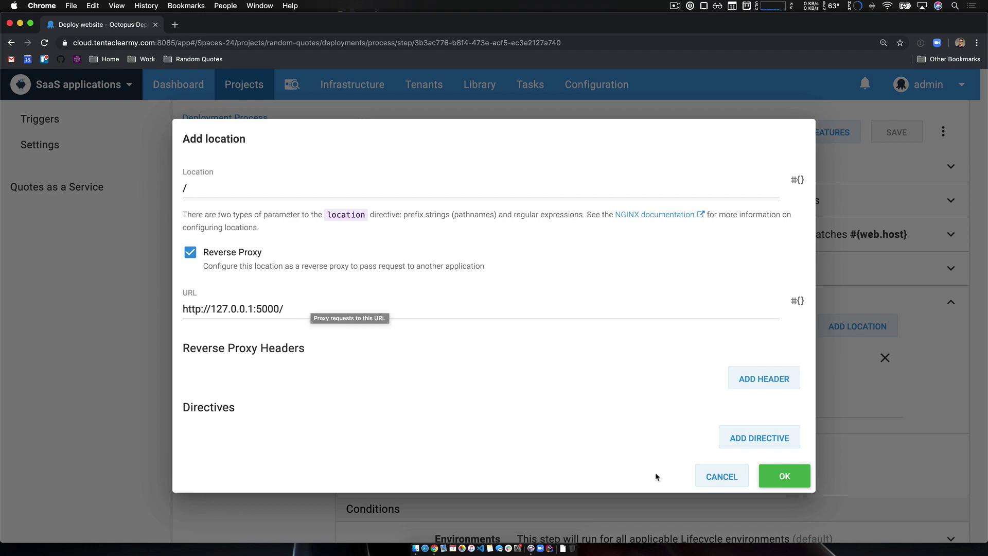
left_click(785, 476)
scroll(976, 306, "down", 1)
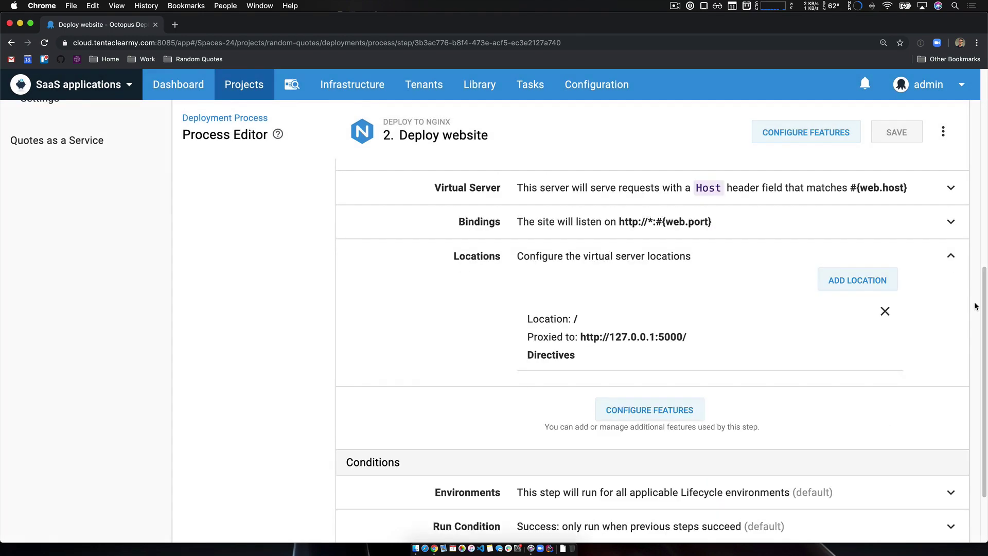
scroll(975, 306, "up", 10)
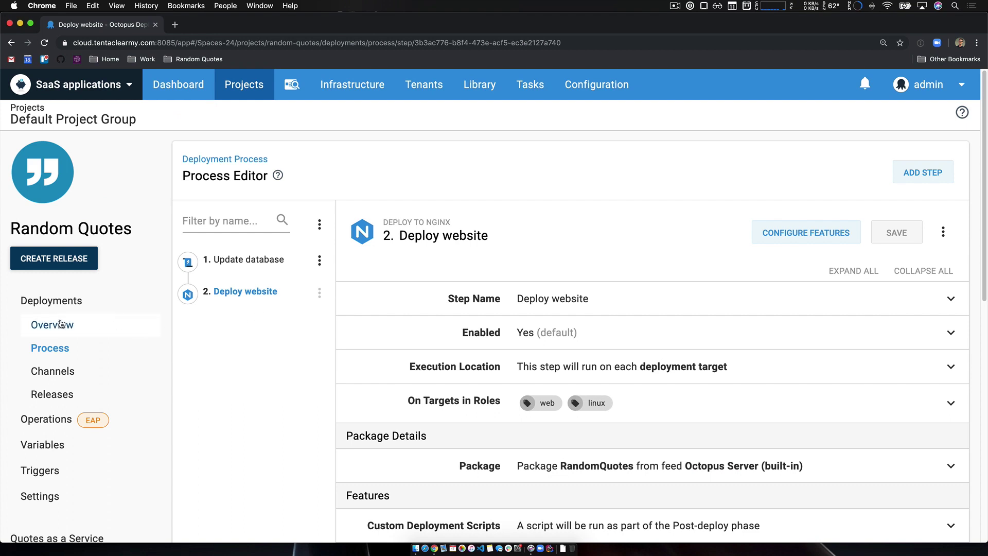
Deploy Random Quotes release 1.0.12 from the deployments overview to Staging and promote it to Production
left_click(60, 323)
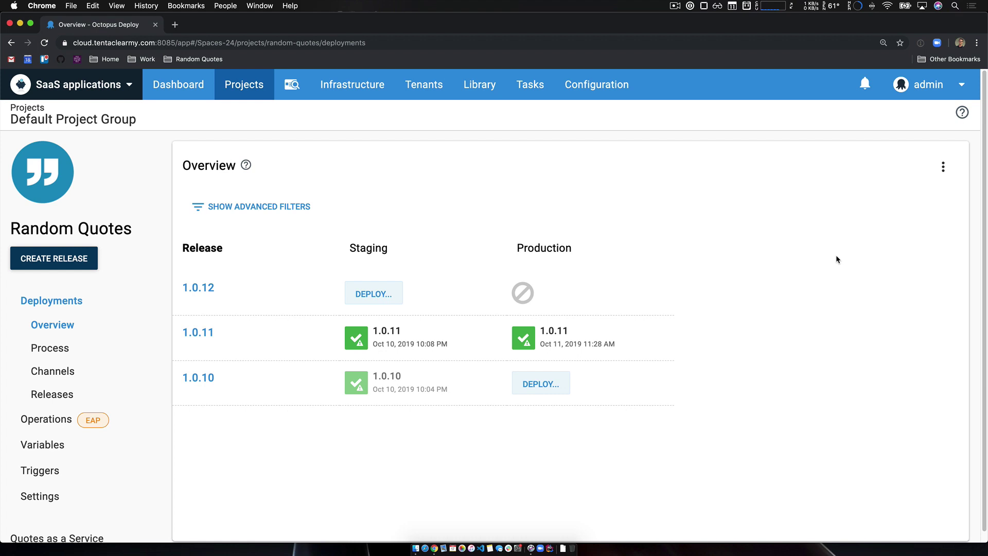
left_click(397, 291)
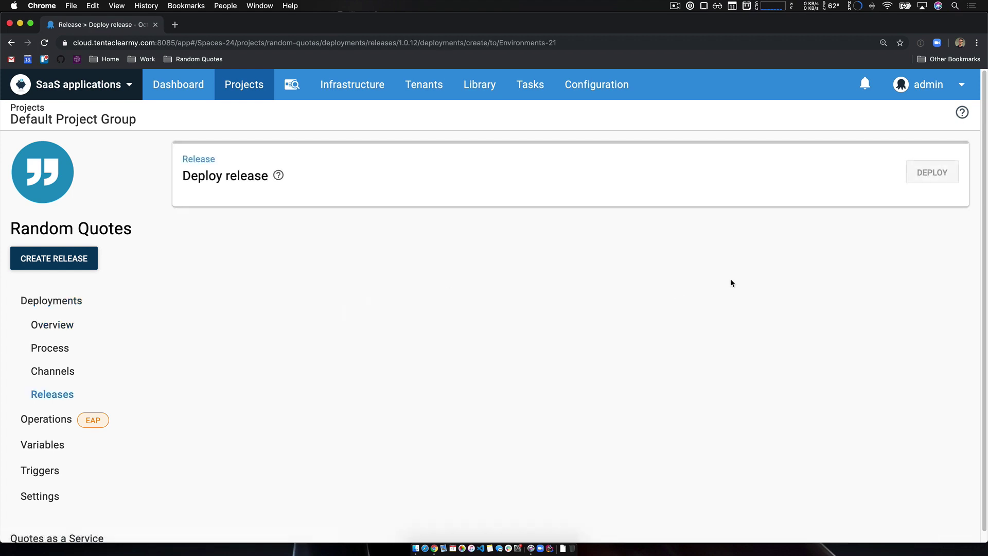
left_click(938, 175)
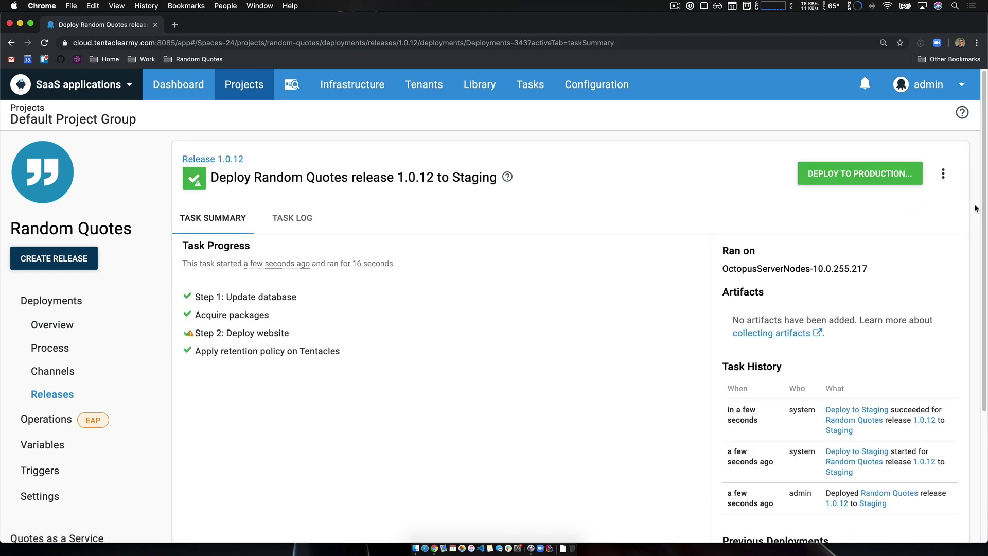
left_click(869, 175)
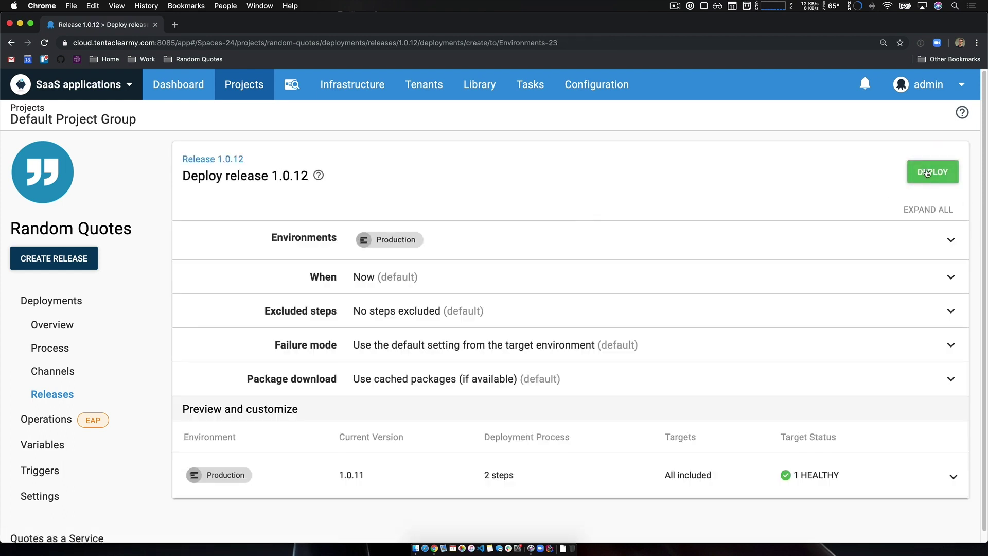
left_click(950, 178)
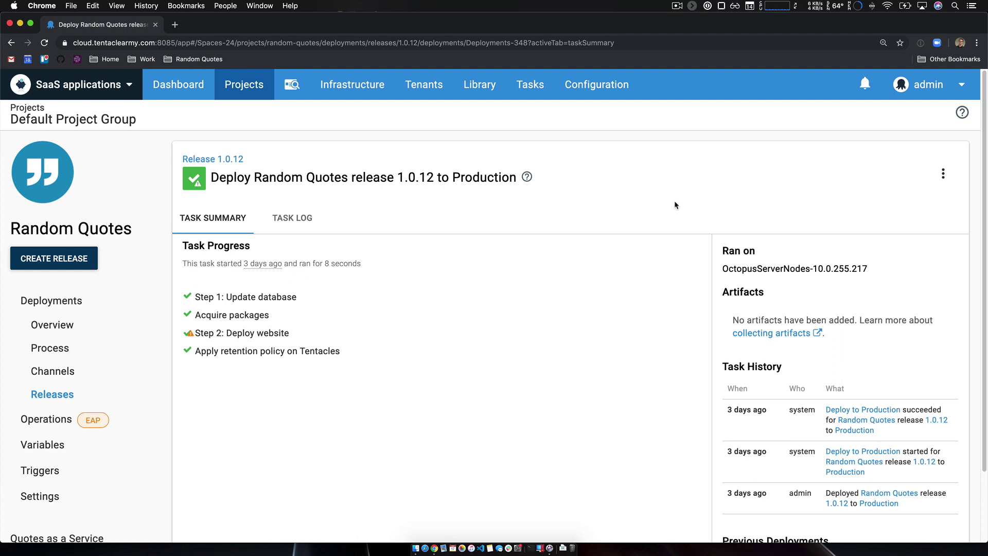
Open the bookmarked Random Quotes STAGING site in a new browser tab and refresh the quote twice
key("super+t")
left_click(201, 59)
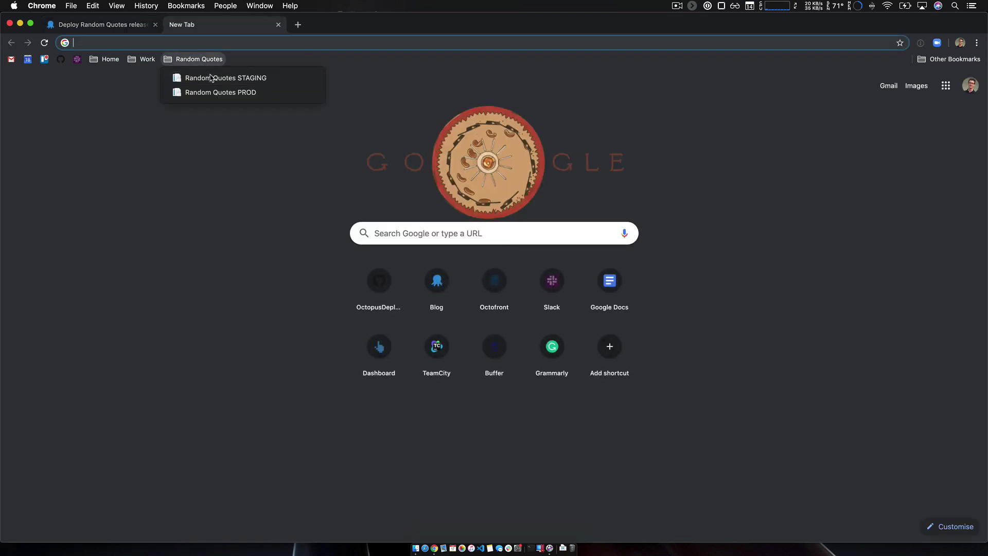
left_click(211, 78)
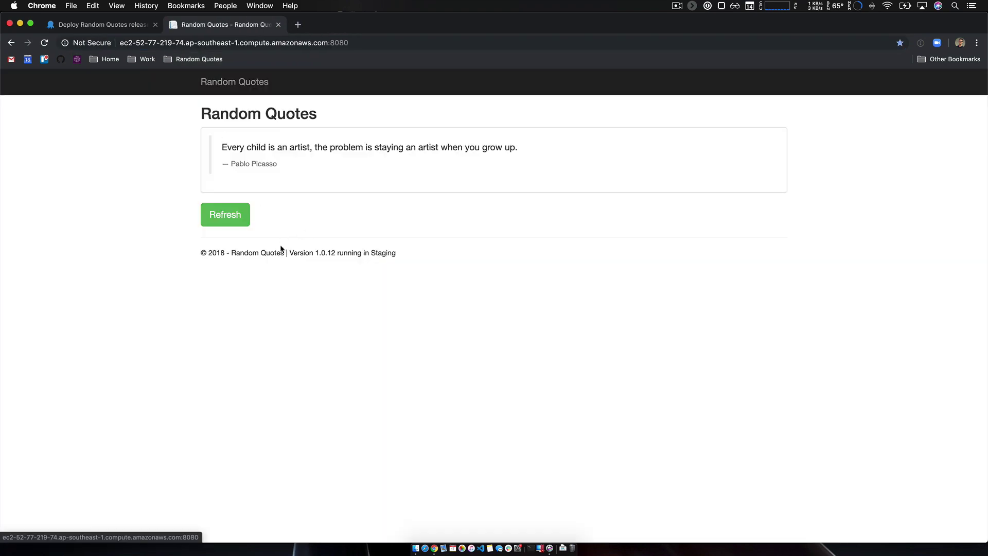
left_click(233, 215)
left_click(234, 216)
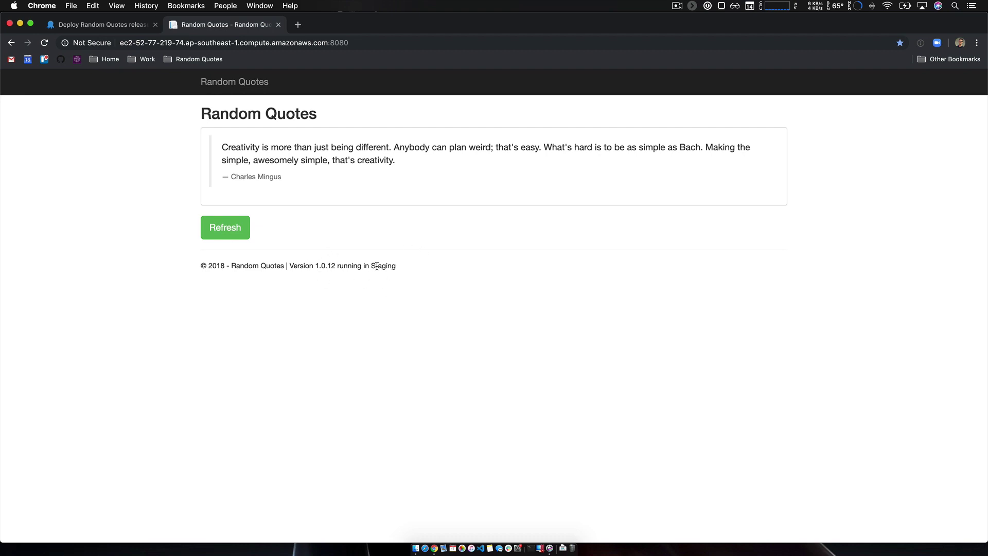
Open the bookmarked Random Quotes PROD site and reload it twice to check the production deployment
left_click(198, 59)
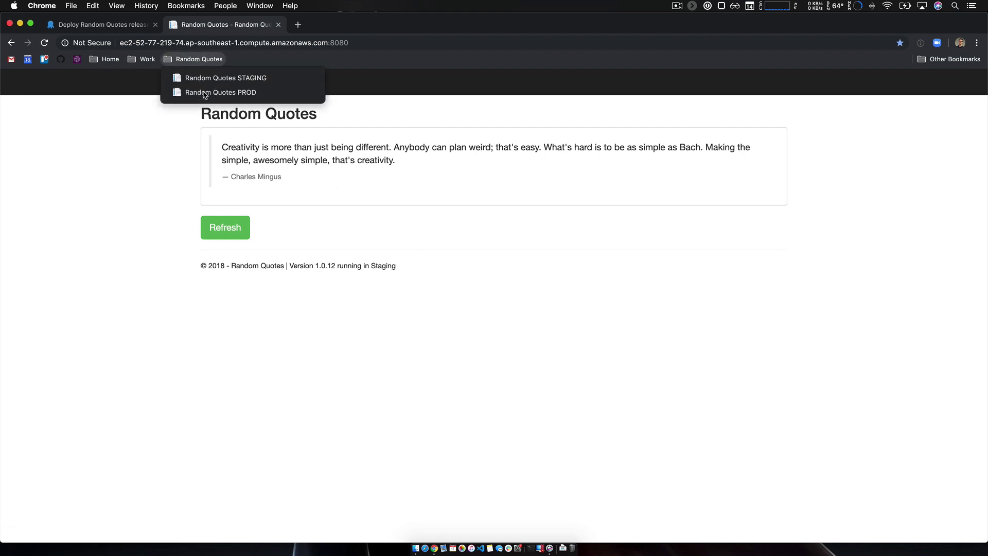
left_click(204, 92)
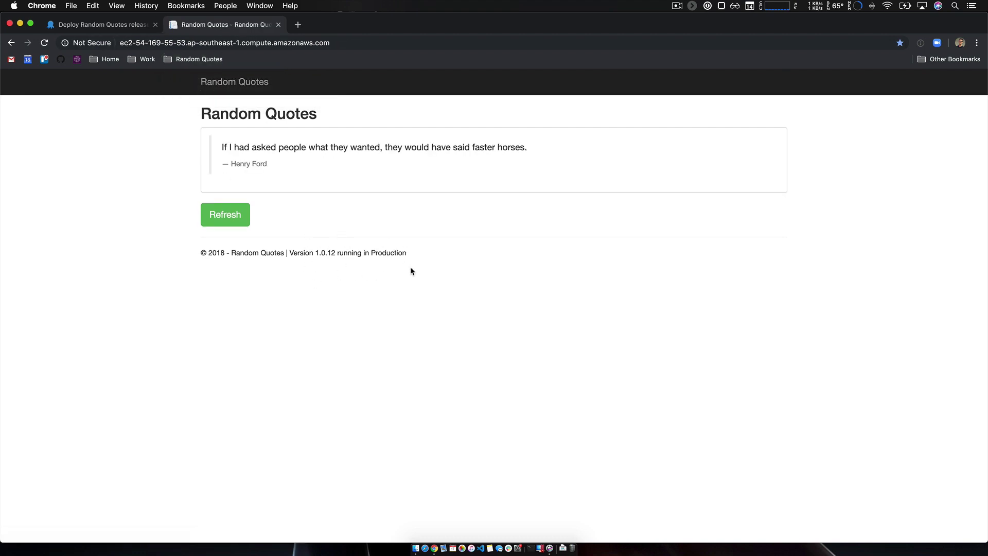
key("super+r")
key("super+r")
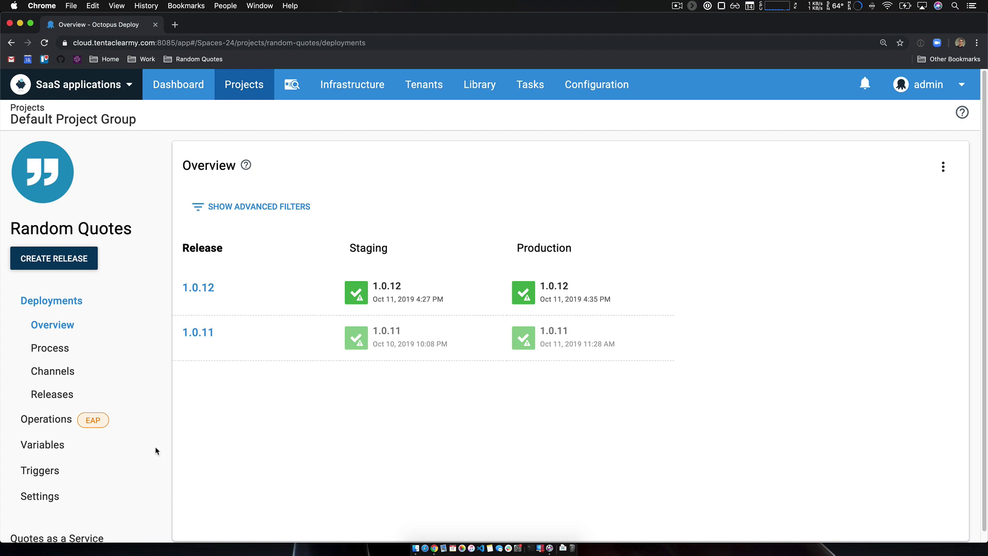
Open the process of the Cleanup Ubuntu Server runbook in the Random Quotes project's operations
left_click(59, 420)
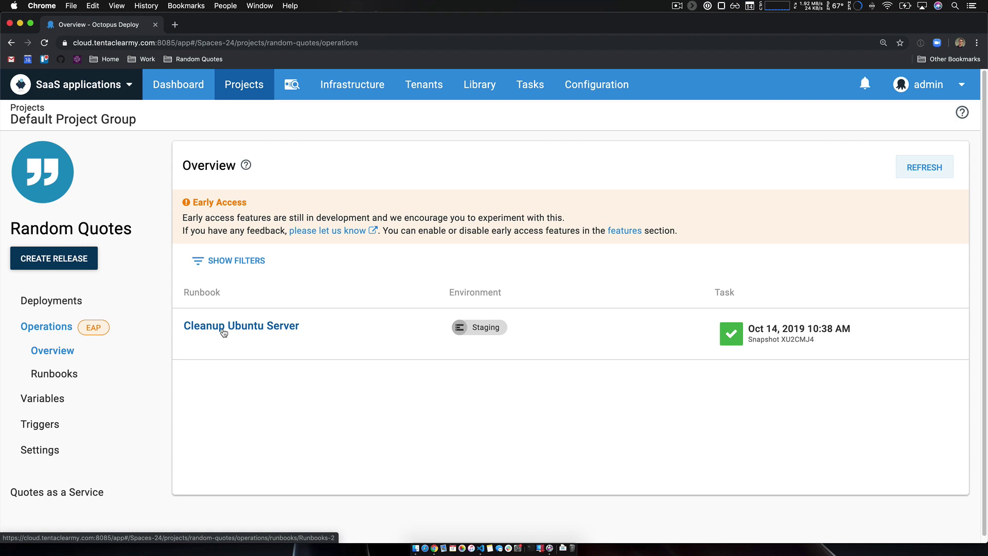
left_click(278, 332)
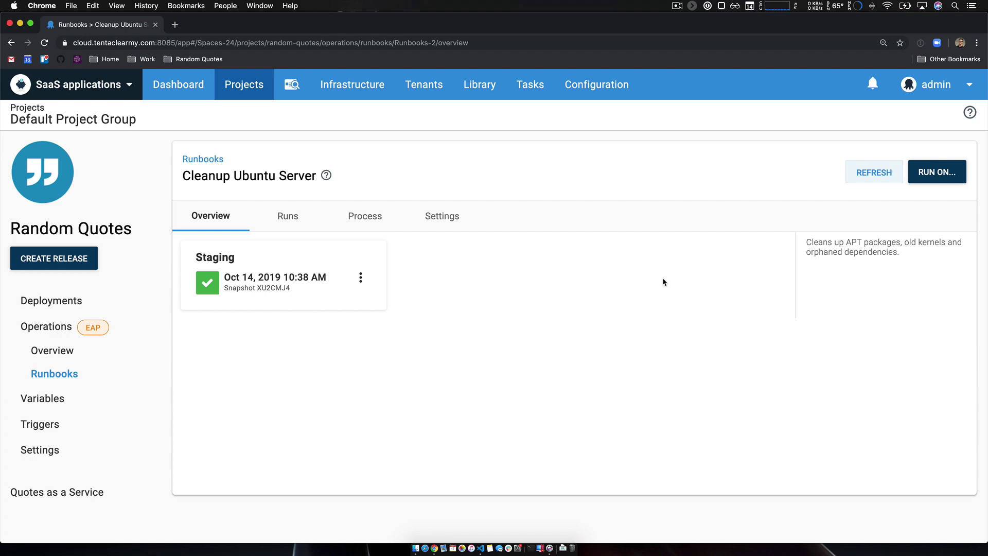
left_click(363, 215)
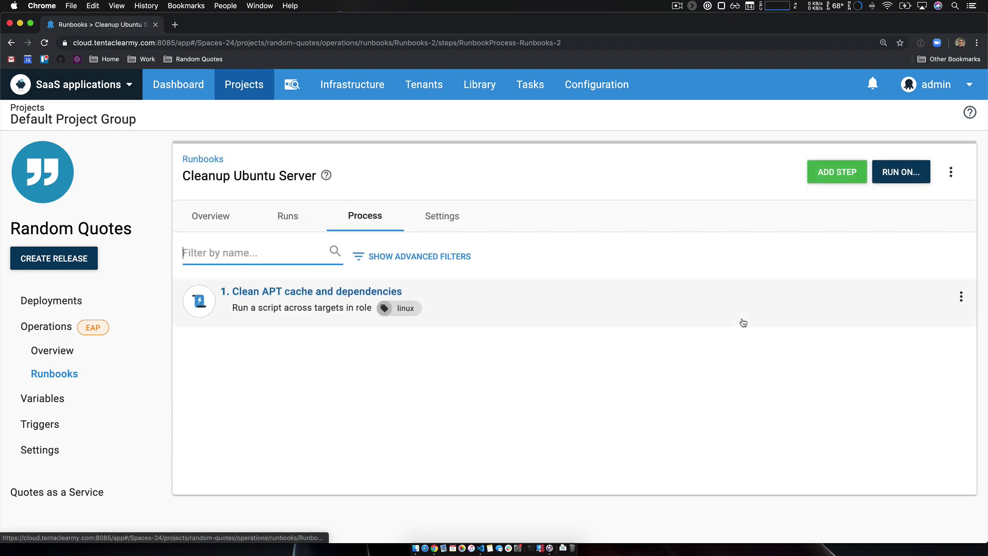
left_click(839, 250)
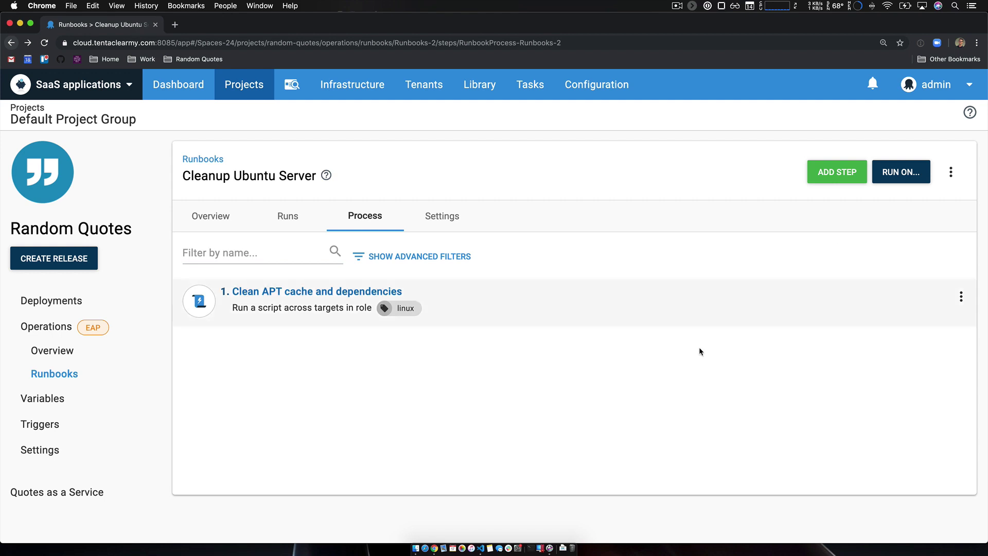
Examine the inline source code of the Clean APT cache and dependencies step, and return to the runbook's process
left_click(359, 291)
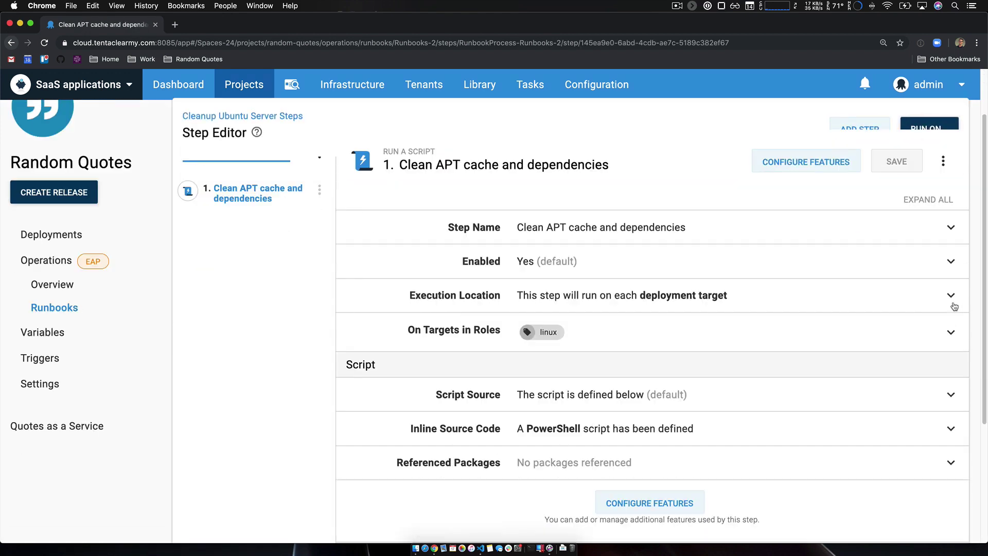
left_click(682, 430)
scroll(953, 325, "down", 5)
scroll(953, 325, "down", 1)
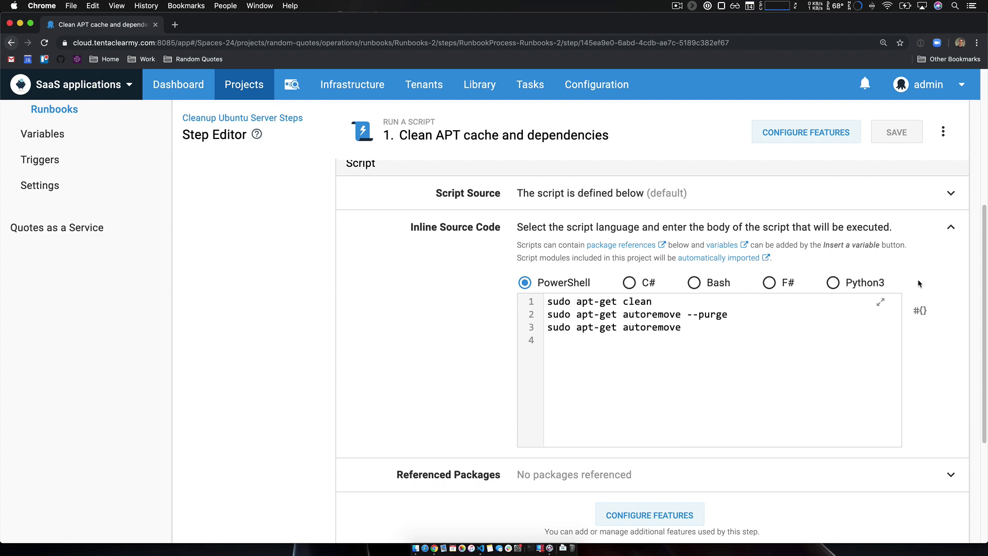
scroll(918, 283, "down", 1)
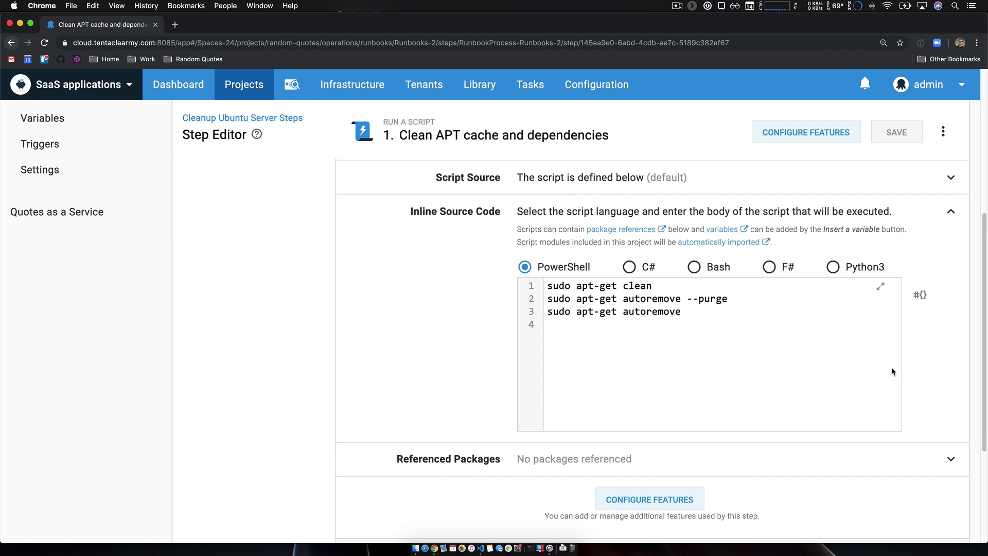
scroll(943, 252, "up", 10)
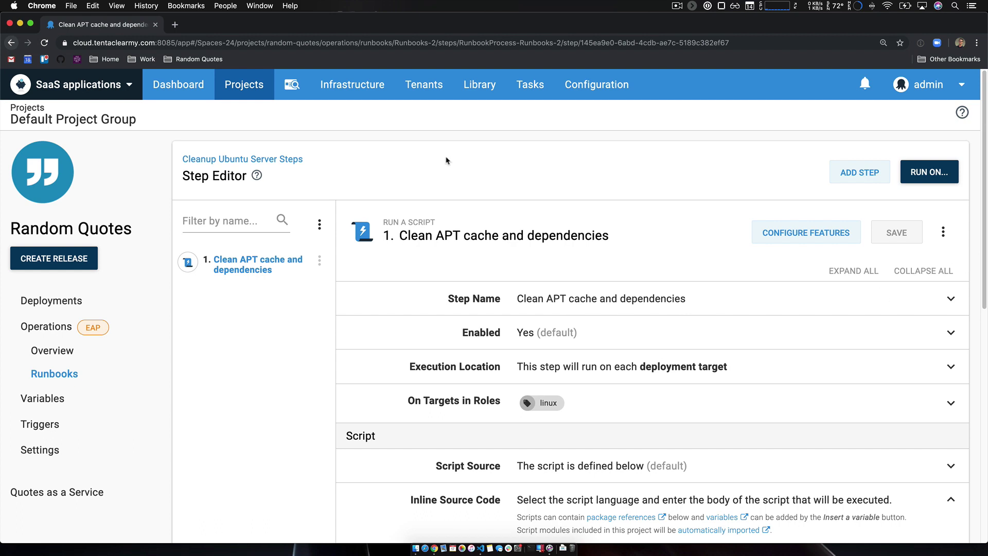
left_click(260, 160)
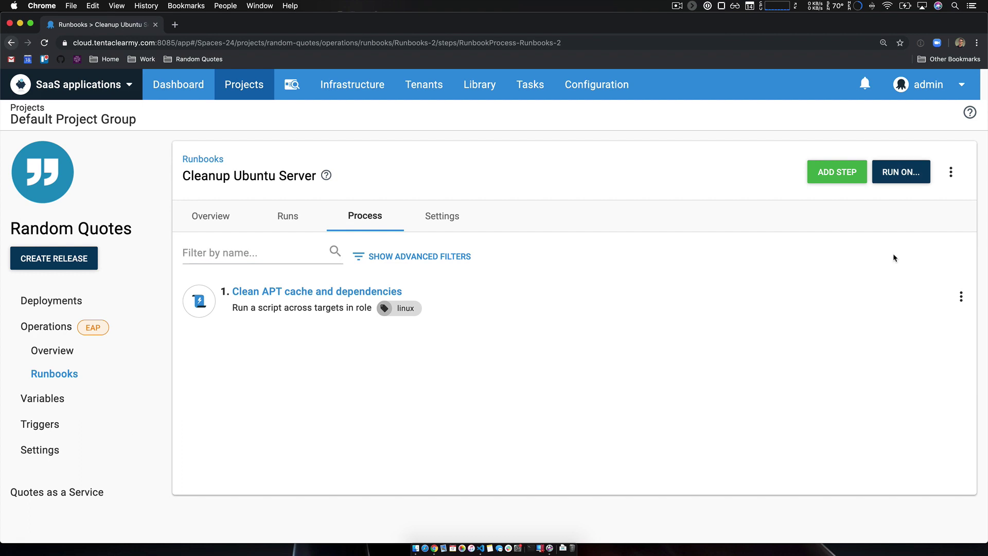
Run the Cleanup Ubuntu Server runbook on the Staging environment and review the run's task log for the Ubuntu staging web server
left_click(913, 173)
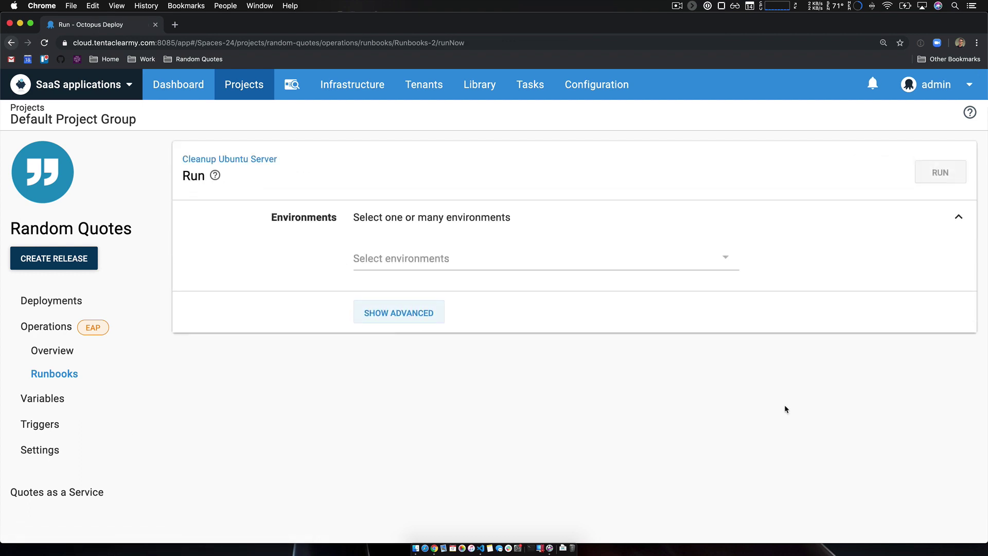
left_click(436, 262)
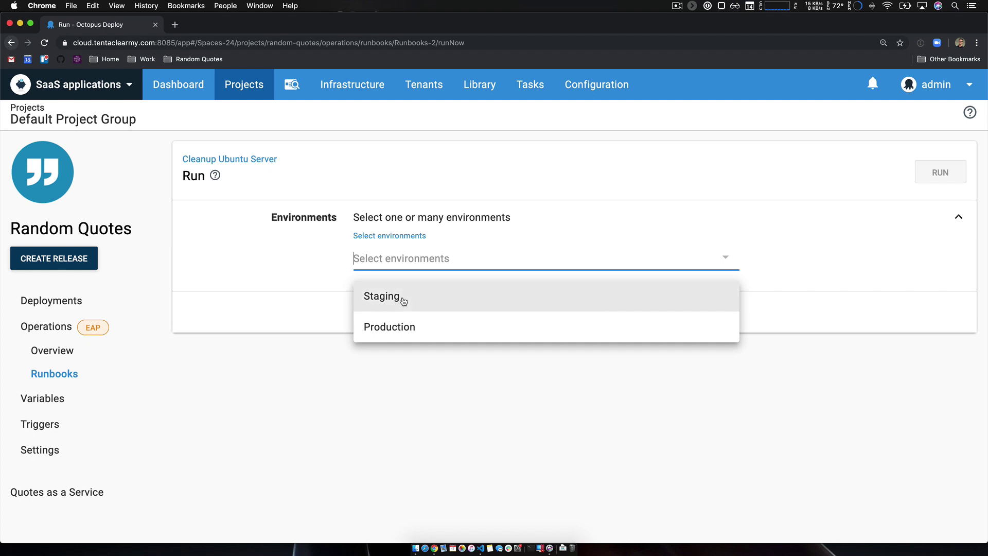
left_click(403, 301)
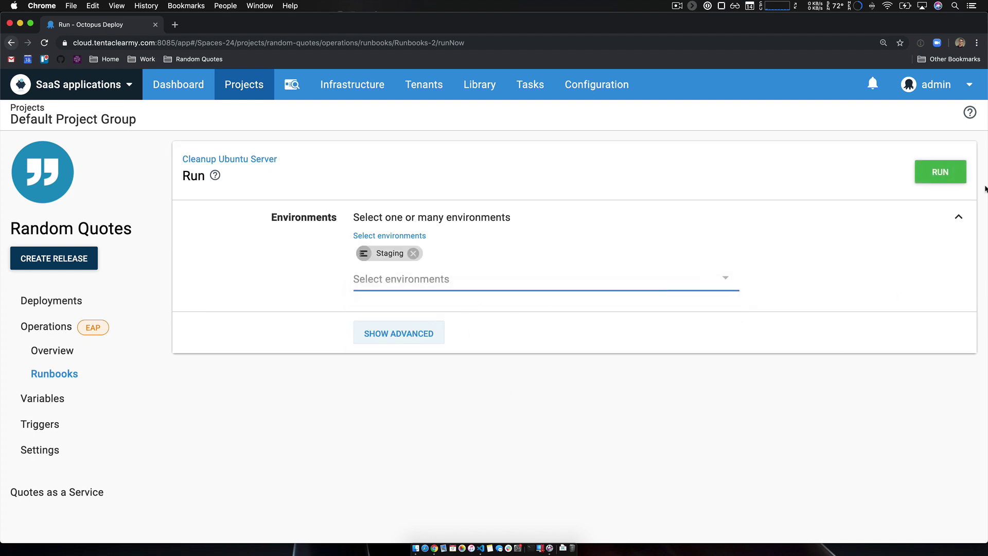
left_click(942, 175)
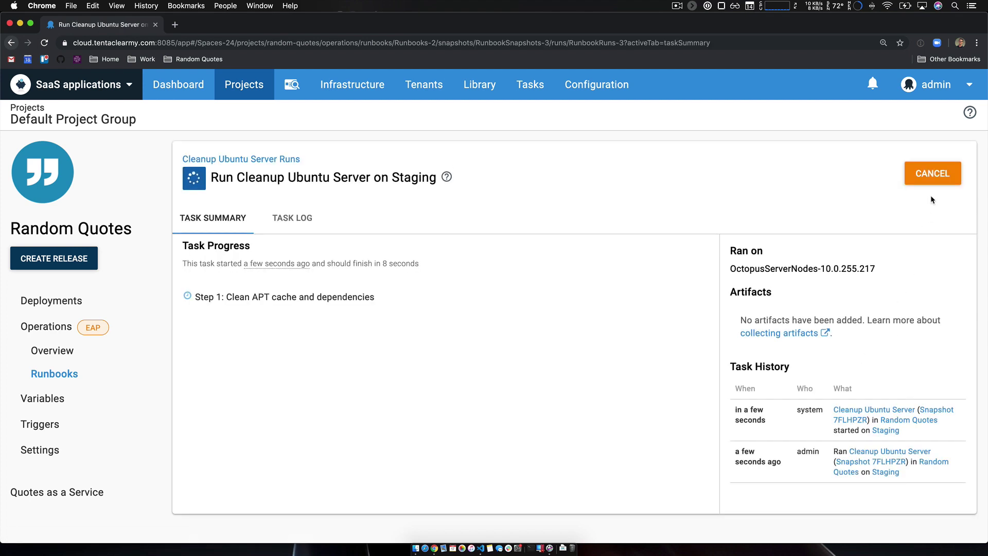
left_click(292, 217)
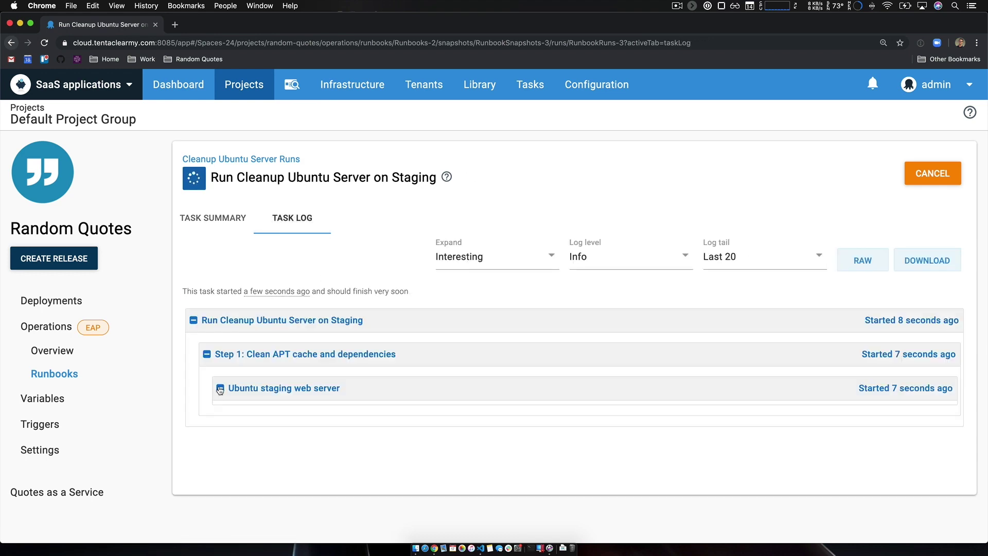
scroll(717, 386, "down", 2)
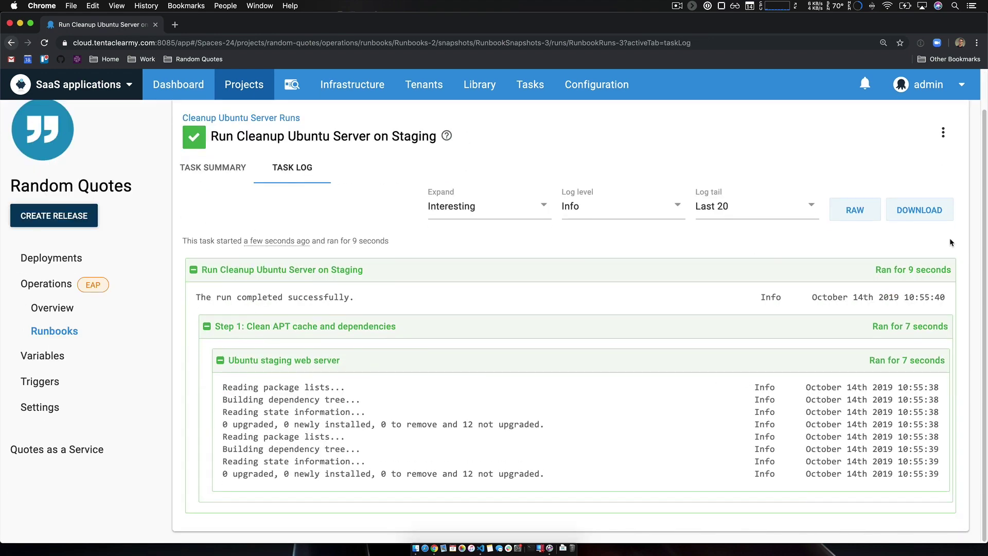